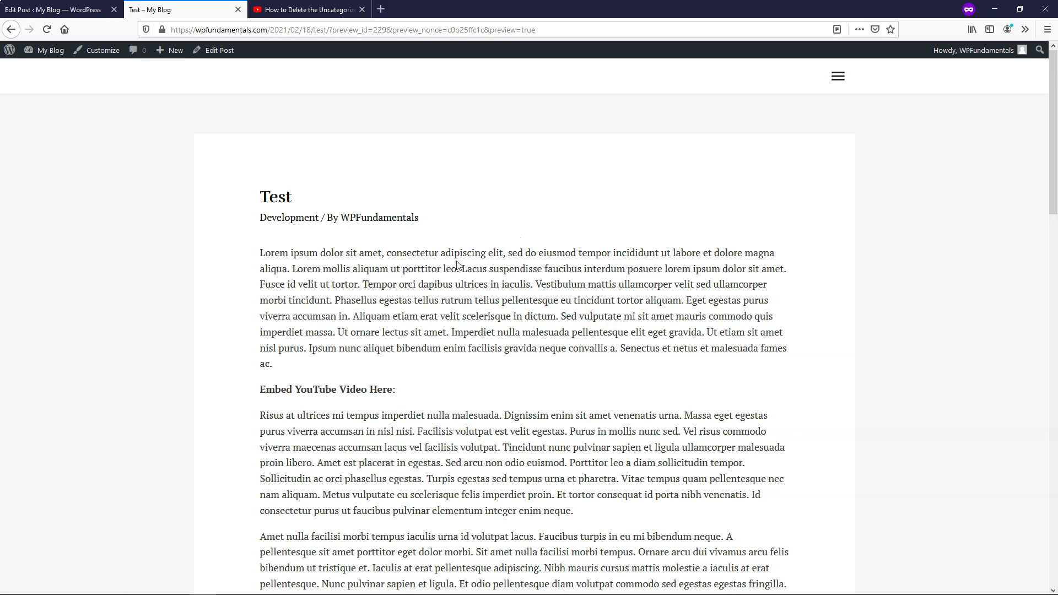
- Return to the Test post editor and insert an empty block below 'Embed YouTube Video Here:'
{"action": "scroll", "coordinate": [419, 318], "scroll_direction": "down", "scroll_amount": 3}
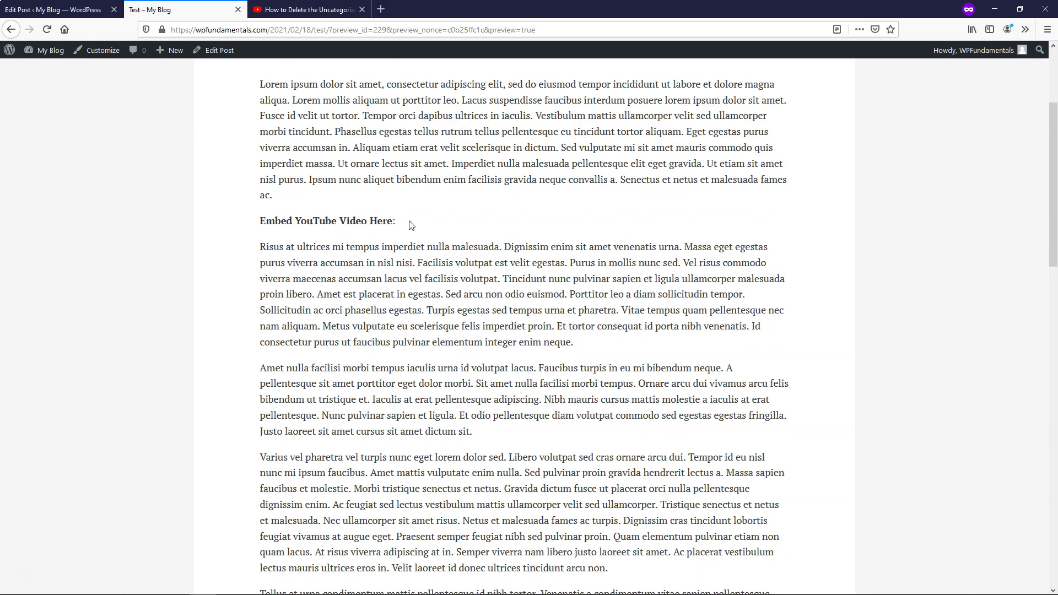
{"action": "scroll", "coordinate": [413, 221], "scroll_direction": "down", "scroll_amount": 5}
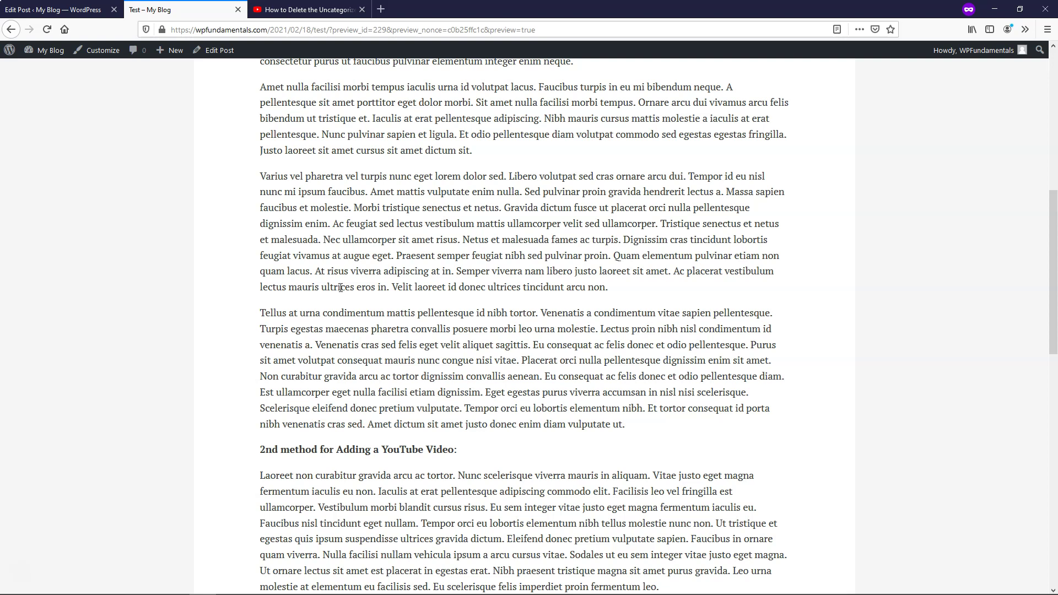
{"action": "left_click", "coordinate": [54, 9]}
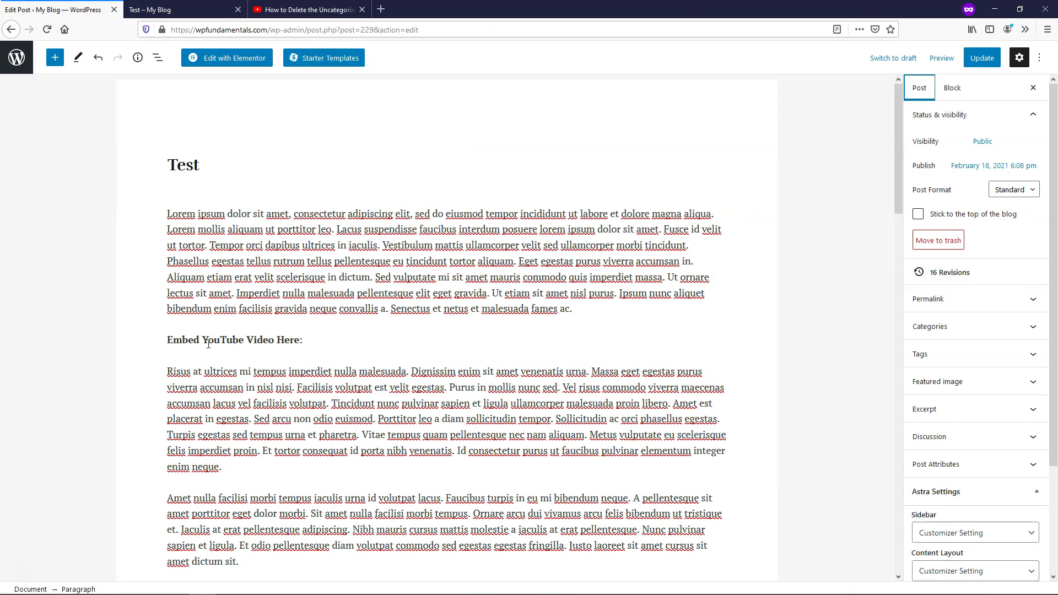
{"action": "key", "text": "ctrl+Tab"}
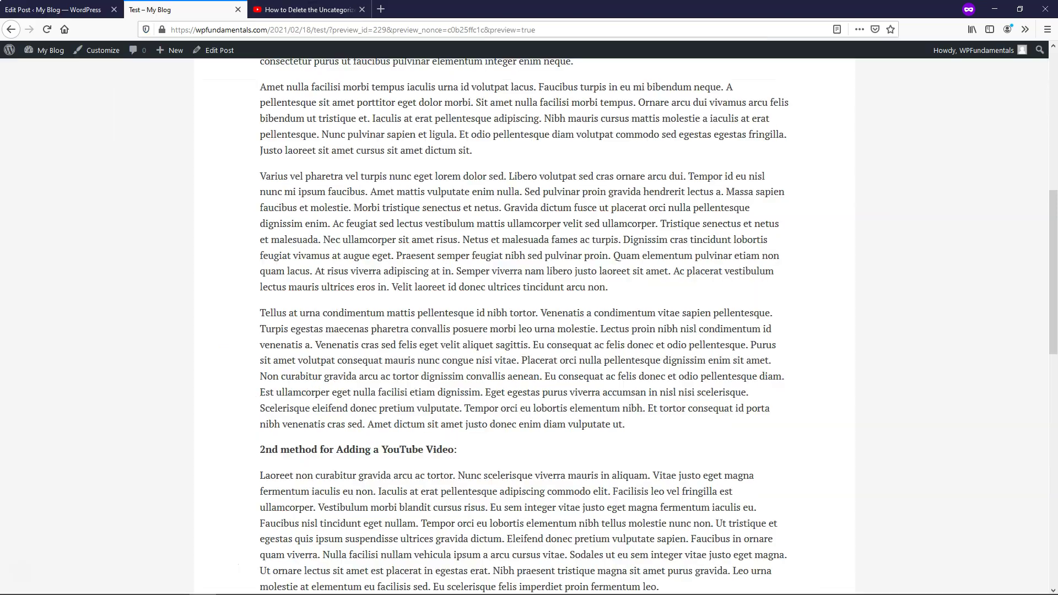
{"action": "scroll", "coordinate": [343, 299], "scroll_direction": "up", "scroll_amount": 5}
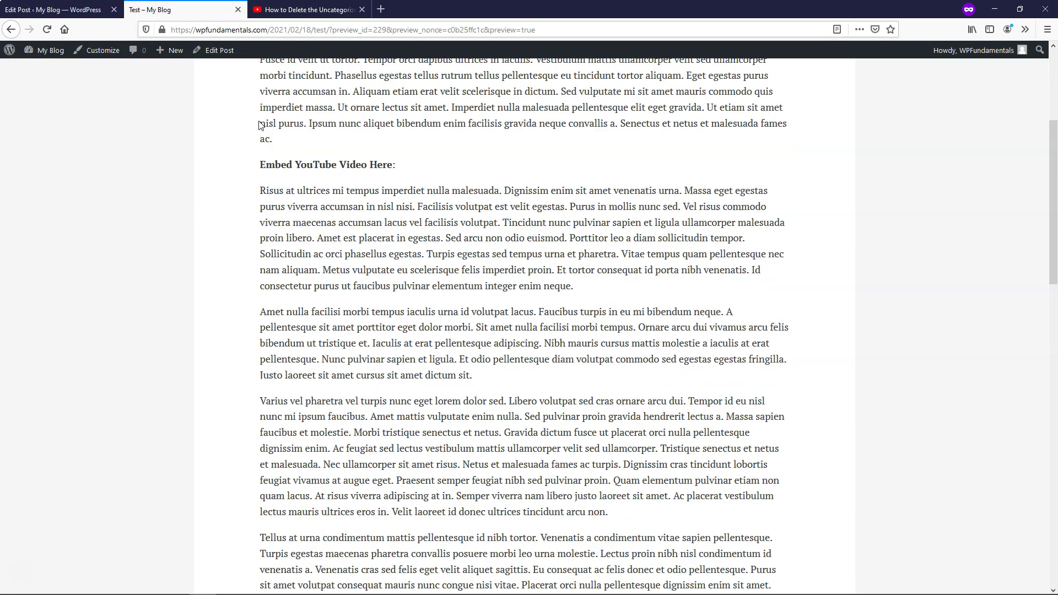
{"action": "left_click", "coordinate": [53, 9]}
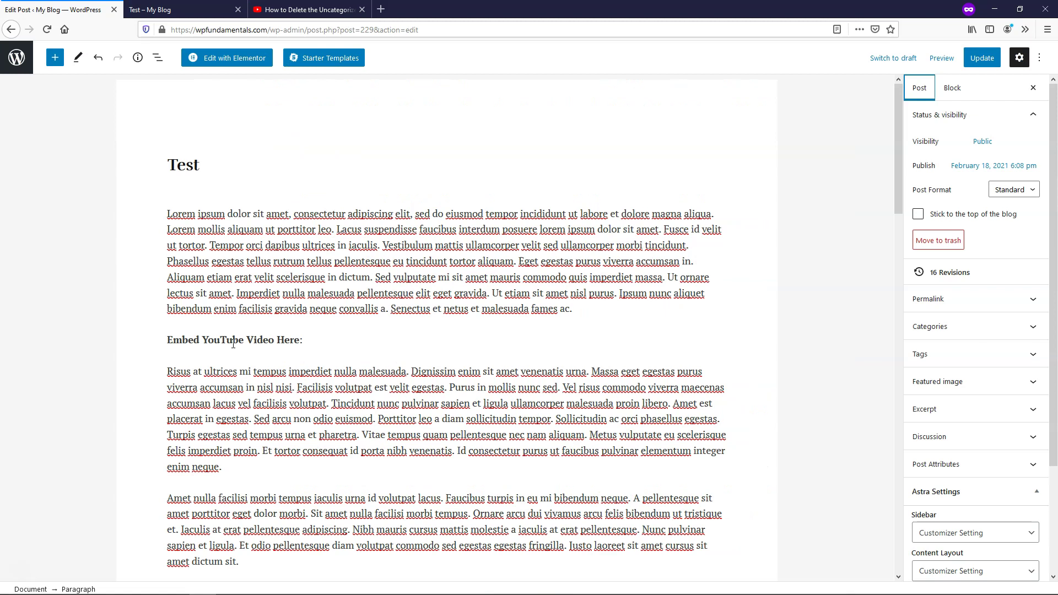
{"action": "left_click", "coordinate": [320, 340]}
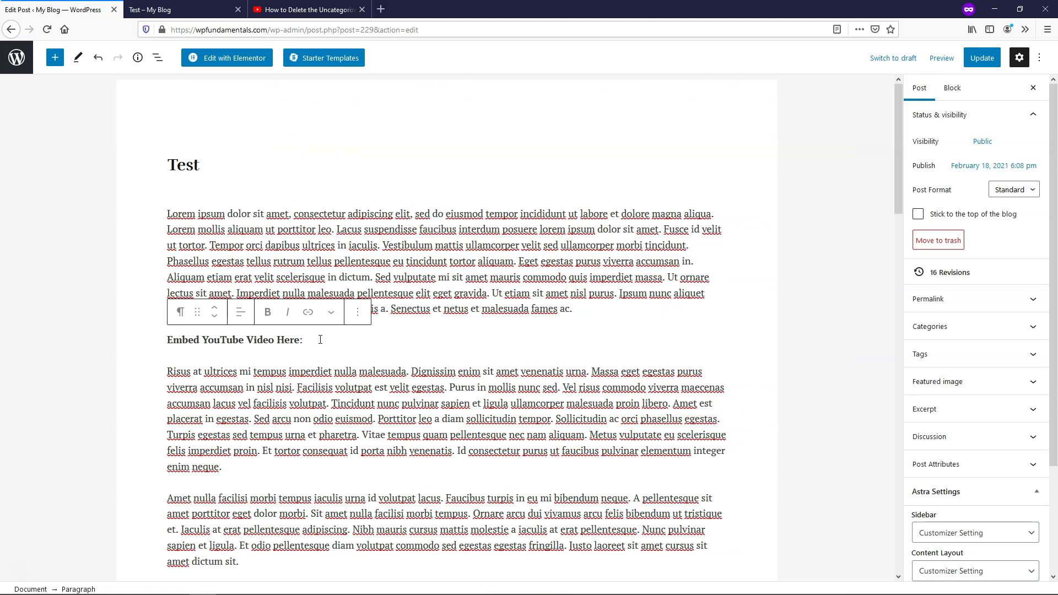
{"action": "key", "text": "Return"}
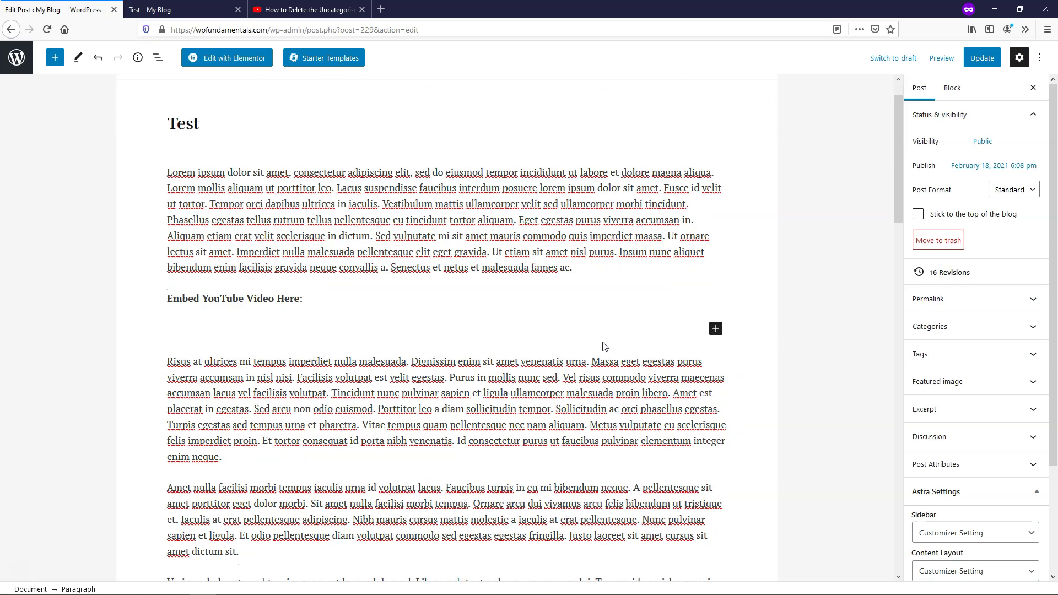
- Insert a YouTube embed block and copy the video's URL from the YouTube tab
{"action": "left_click", "coordinate": [716, 331]}
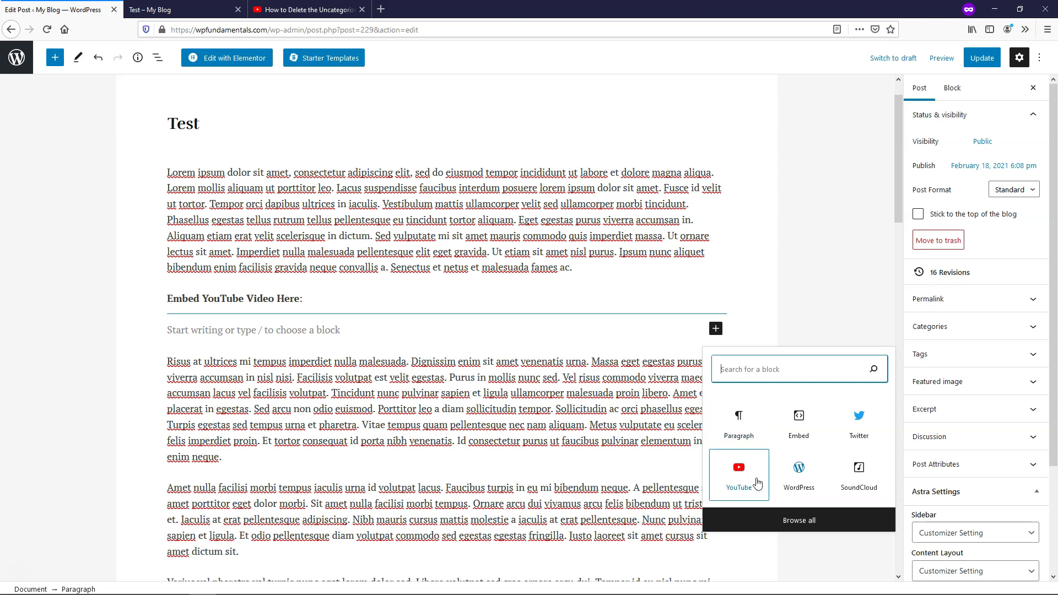
{"action": "left_click", "coordinate": [737, 477]}
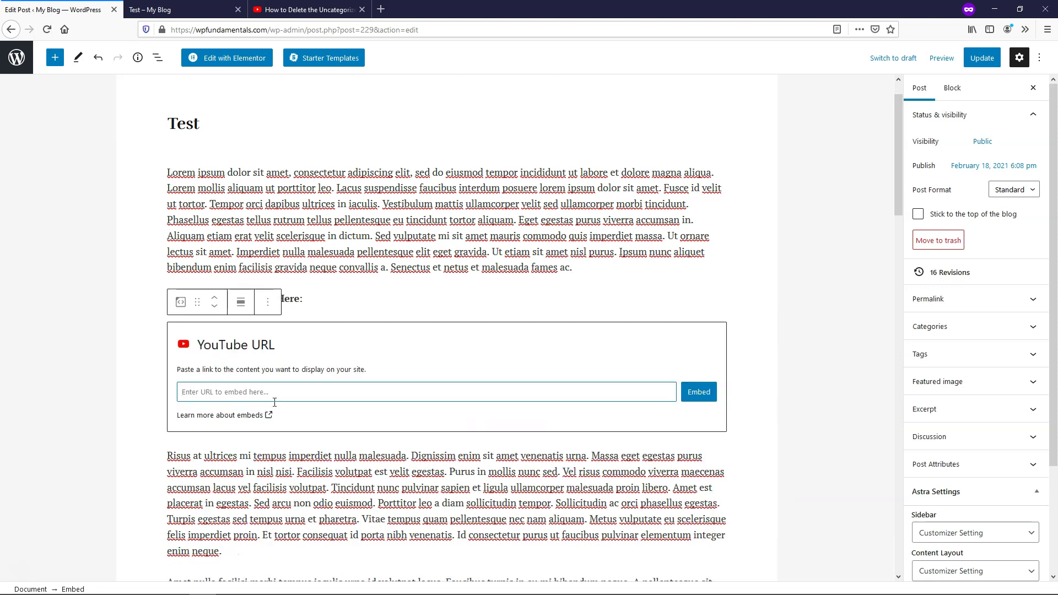
{"action": "left_click", "coordinate": [306, 9]}
{"action": "left_click", "coordinate": [372, 30]}
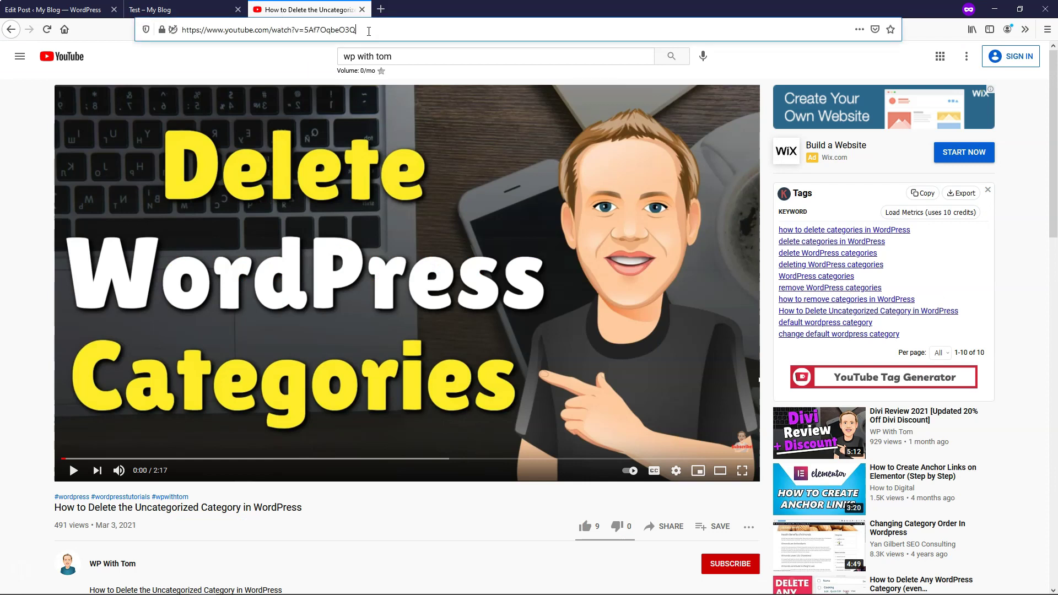
{"action": "right_click", "coordinate": [371, 30]}
{"action": "left_click", "coordinate": [407, 67]}
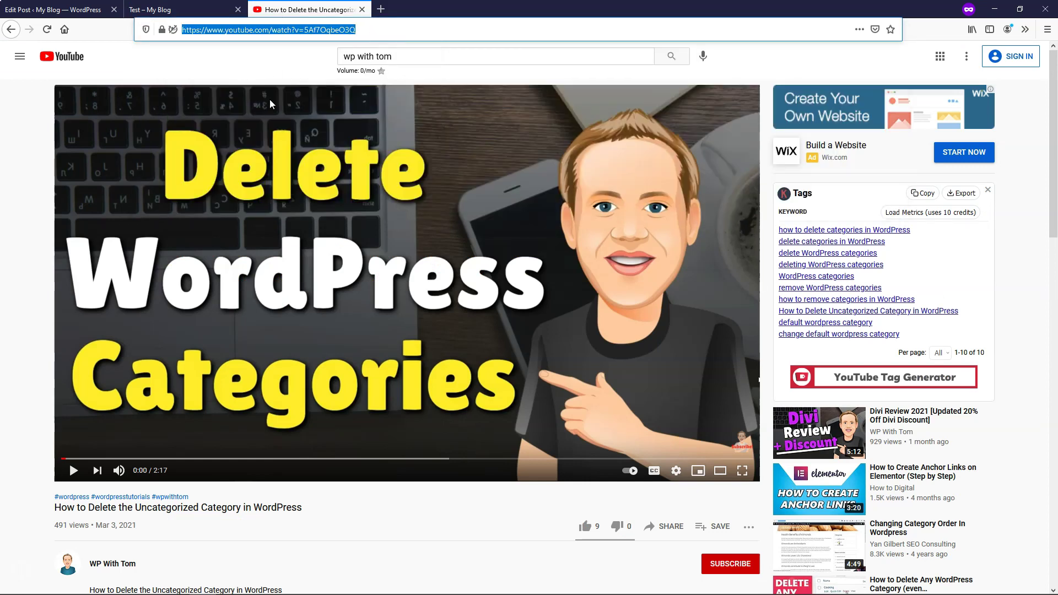
- Paste the URL into the YouTube block, embed the video and update the post
{"action": "left_click", "coordinate": [52, 10]}
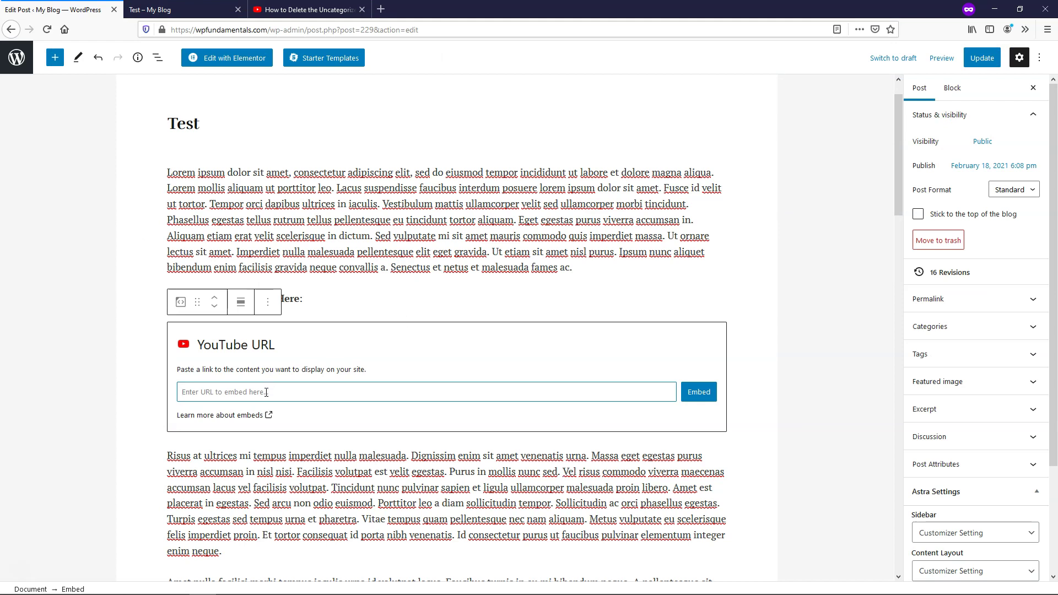
{"action": "type", "text": "https://www.youtube.com/watch?v=5Af7OqbeO3Q"}
{"action": "left_click", "coordinate": [700, 391]}
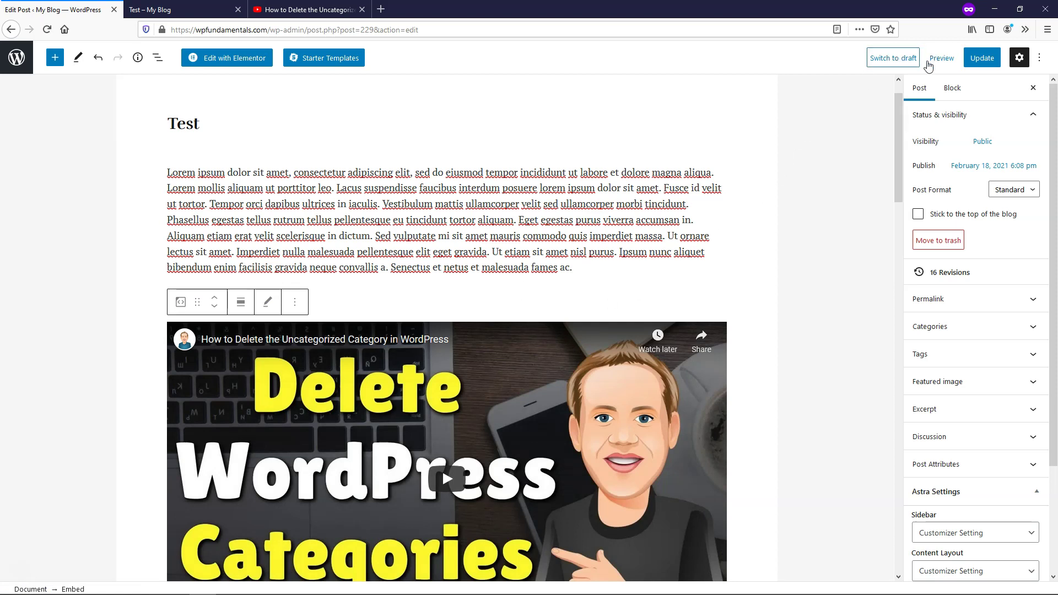
{"action": "left_click", "coordinate": [982, 58]}
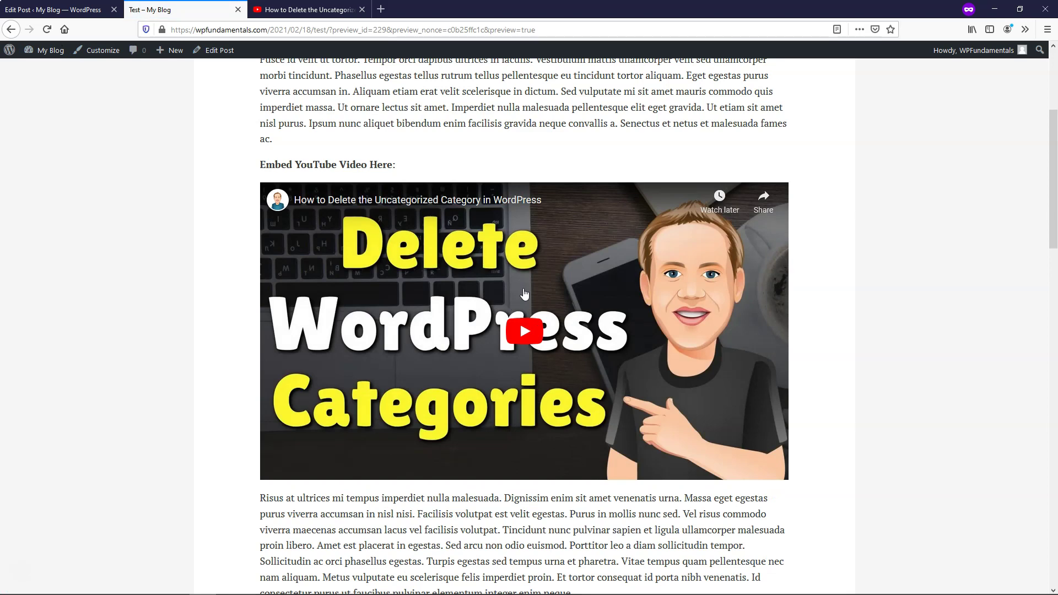
- Scroll the preview past the embedded video to the '2nd method' heading
{"action": "scroll", "coordinate": [444, 265], "scroll_direction": "down", "scroll_amount": 6}
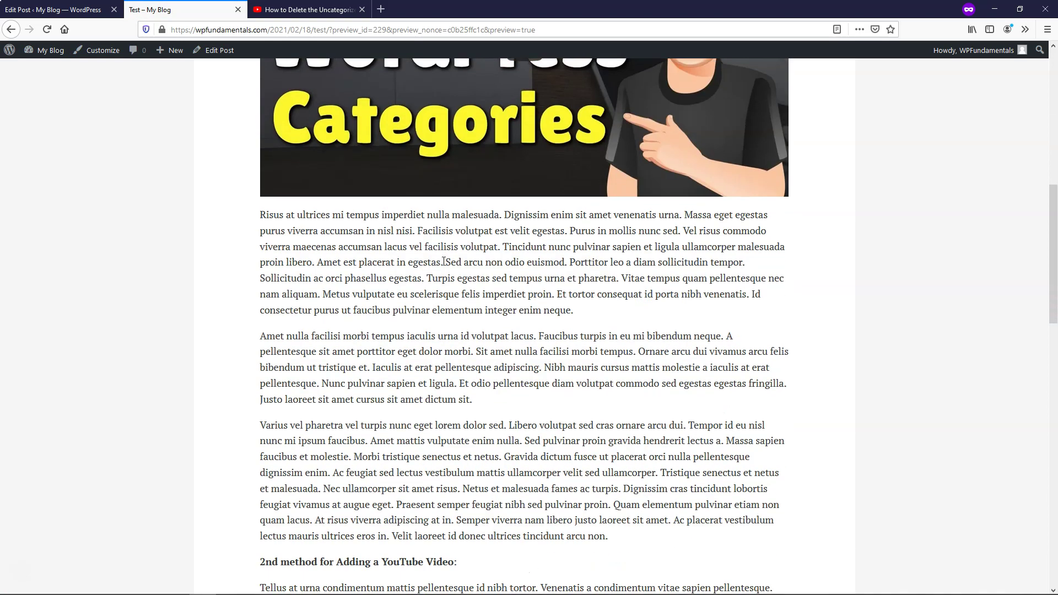
{"action": "scroll", "coordinate": [444, 265], "scroll_direction": "down", "scroll_amount": 3}
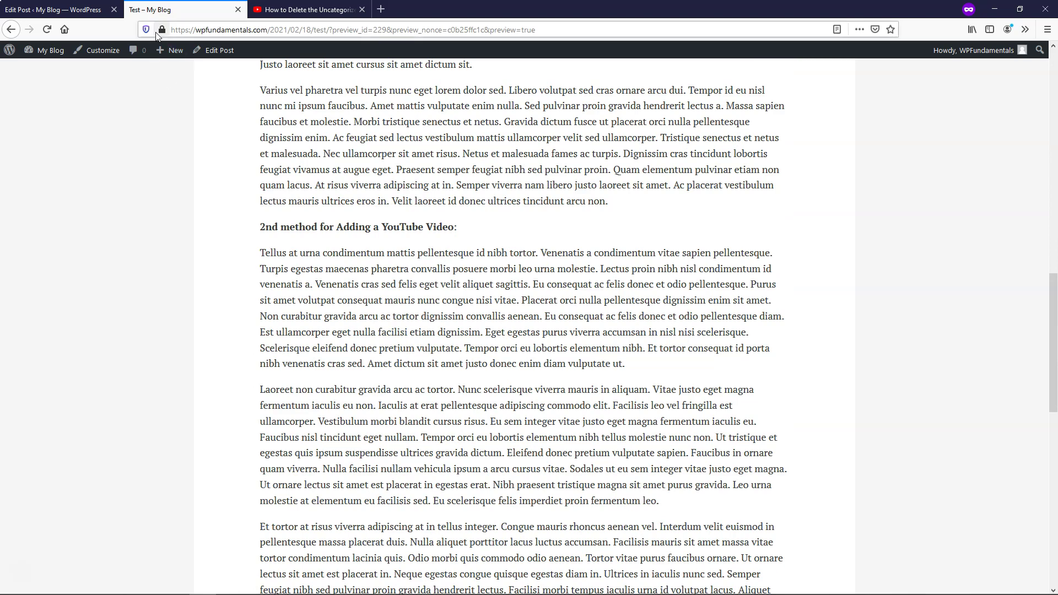
- Back in the editor, start a new empty block under the '2nd method' heading
{"action": "left_click", "coordinate": [55, 9]}
{"action": "scroll", "coordinate": [380, 292], "scroll_direction": "down", "scroll_amount": 5}
{"action": "scroll", "coordinate": [380, 293], "scroll_direction": "down", "scroll_amount": 5}
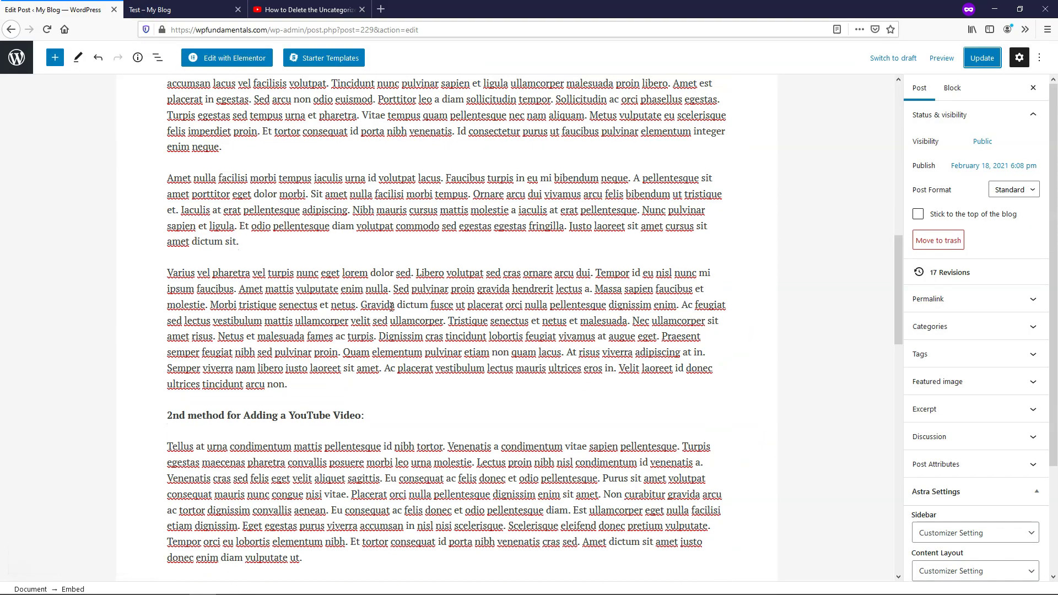
{"action": "scroll", "coordinate": [380, 293], "scroll_direction": "down", "scroll_amount": 3}
{"action": "left_click", "coordinate": [373, 251]}
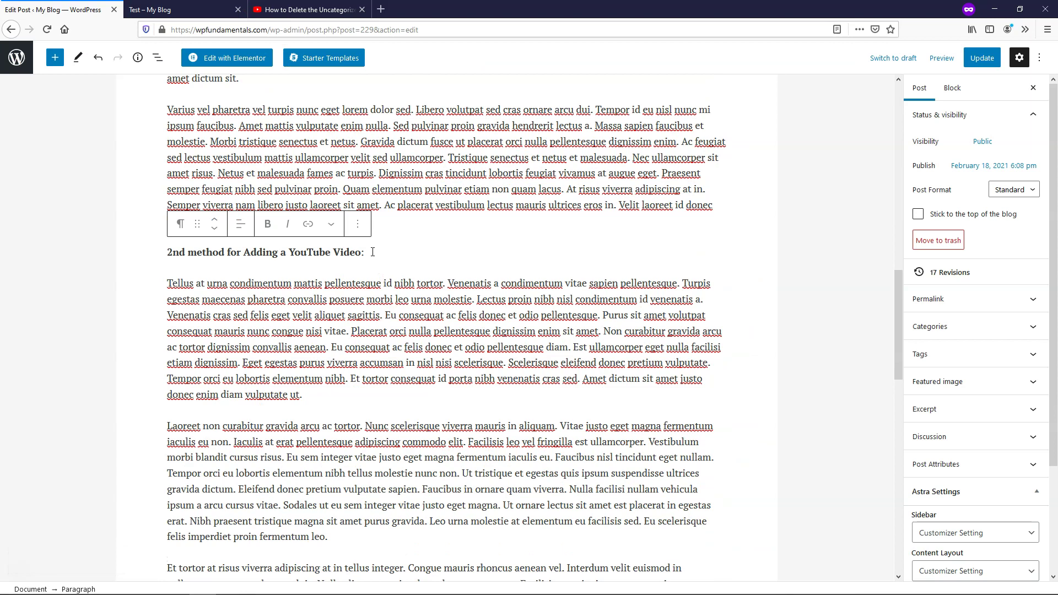
{"action": "key", "text": "Return"}
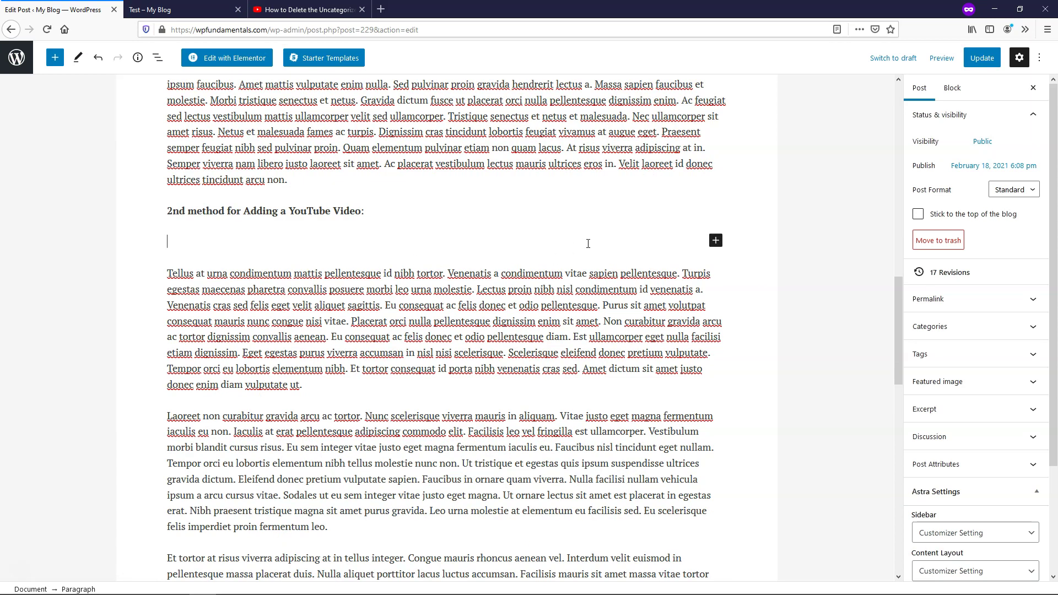
- Insert a Custom HTML block found by searching 'ht', then go to the YouTube video tab
{"action": "left_click", "coordinate": [715, 243]}
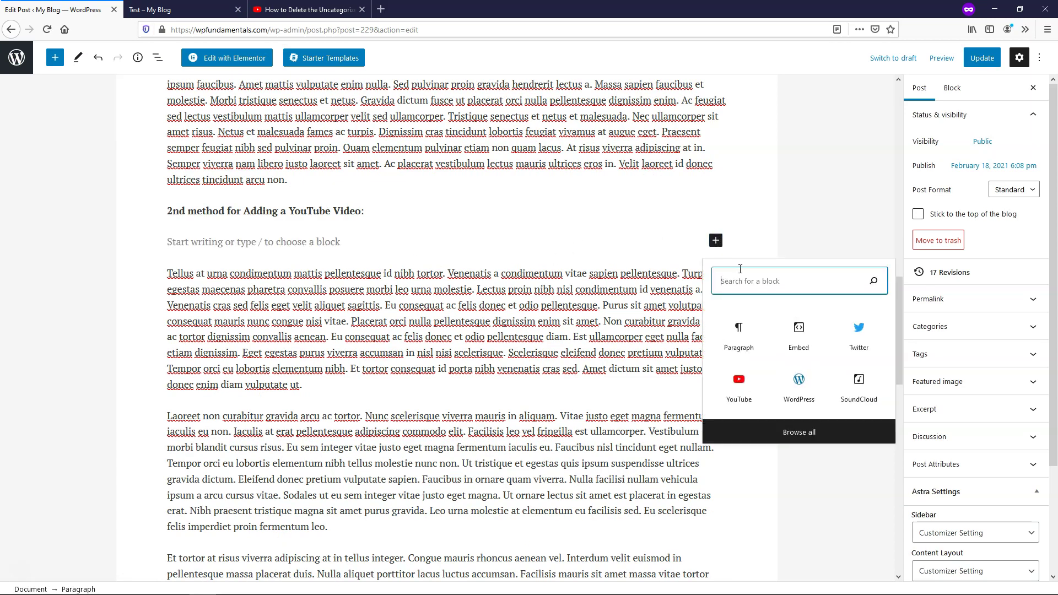
{"action": "type", "text": "html"}
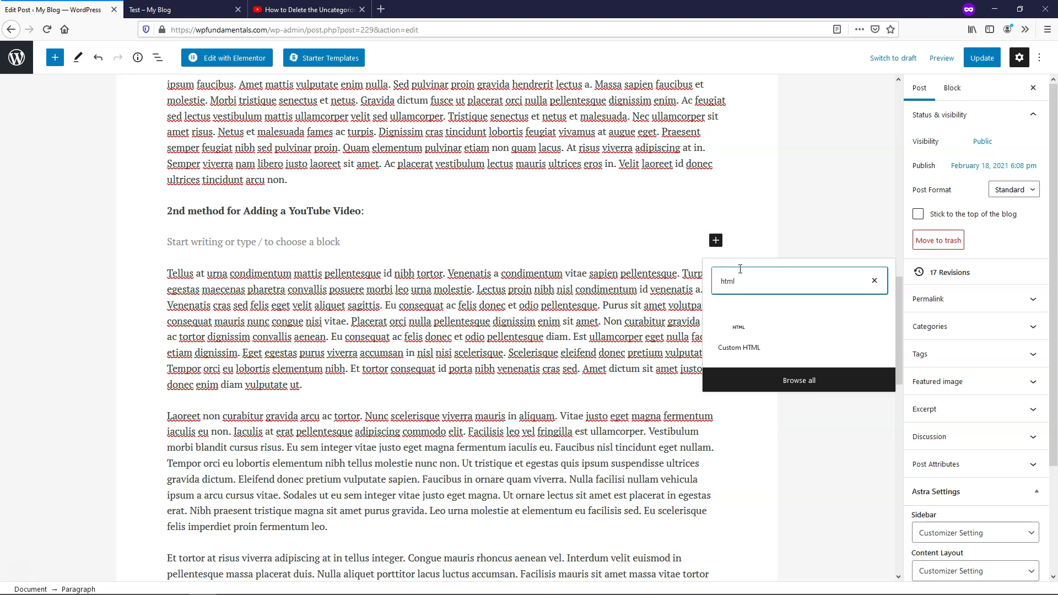
{"action": "left_click", "coordinate": [749, 337]}
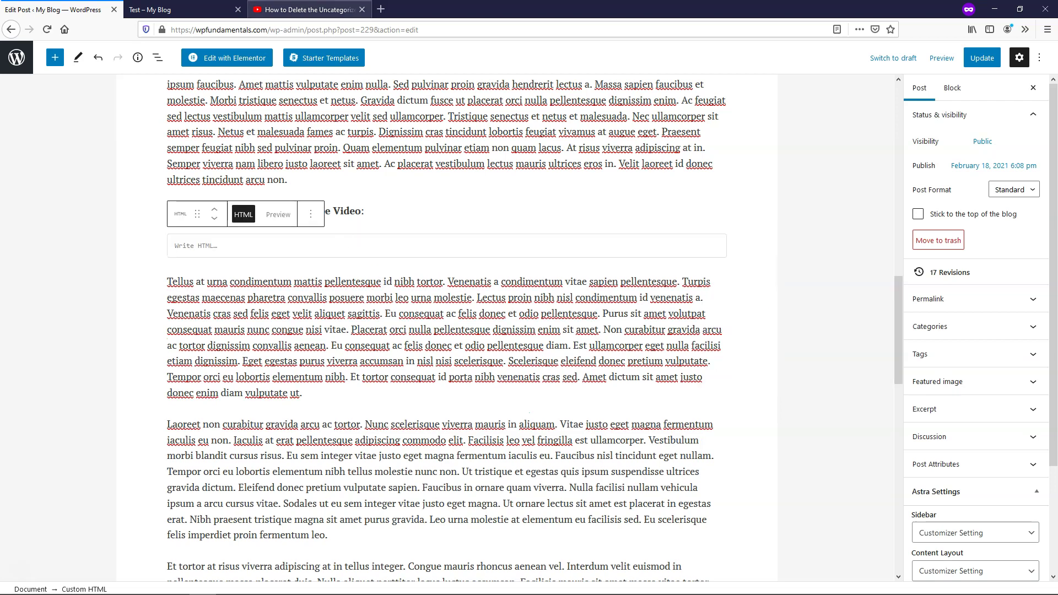
{"action": "left_click", "coordinate": [306, 9]}
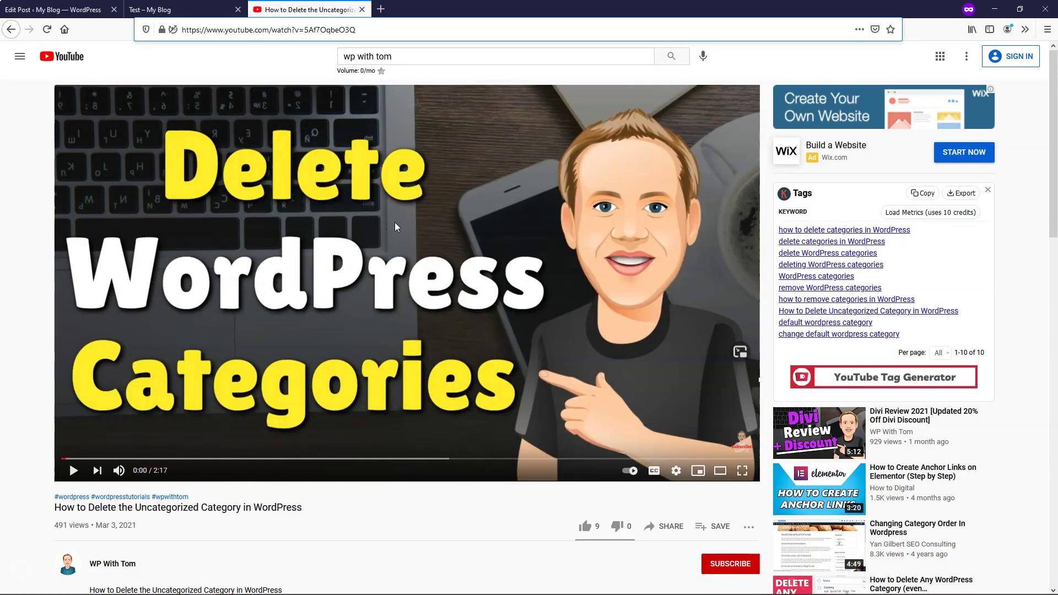
- Open the video's Share > Embed code and set it to start at 0:20
{"action": "left_click", "coordinate": [664, 525]}
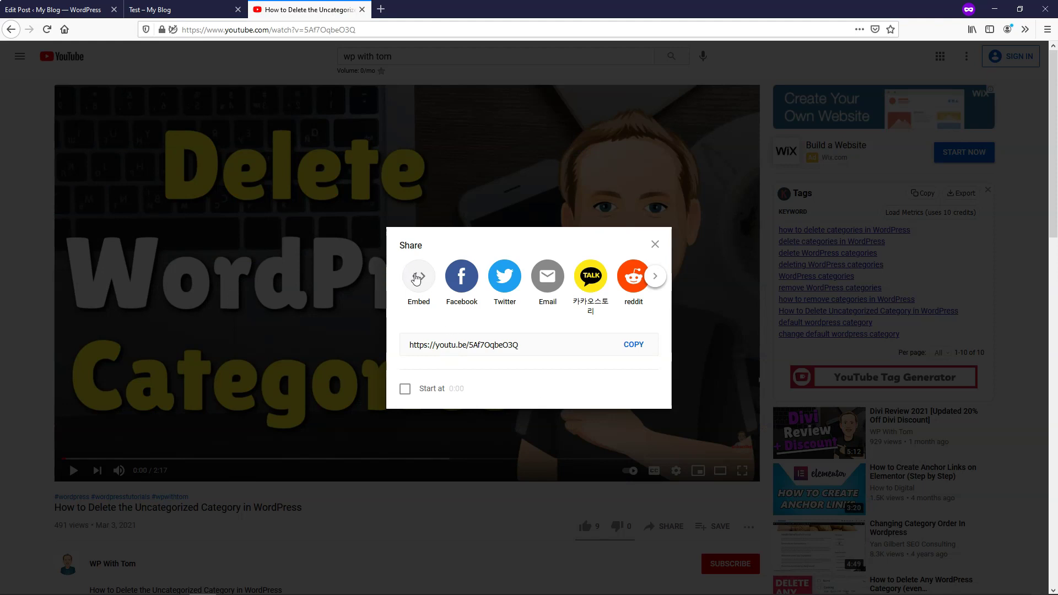
{"action": "left_click", "coordinate": [416, 278]}
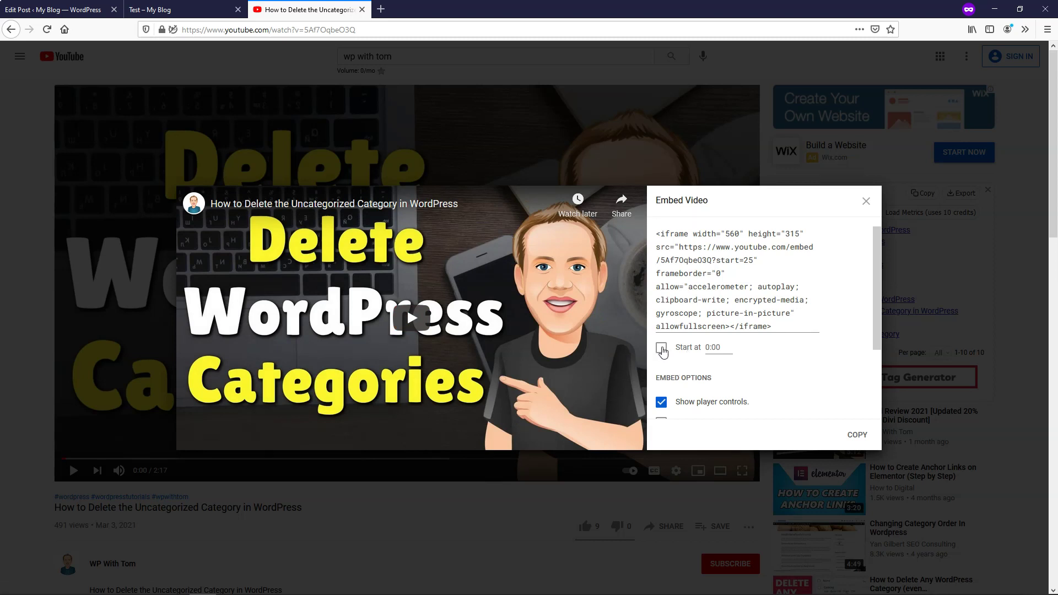
{"action": "left_click", "coordinate": [662, 349]}
{"action": "double_click", "coordinate": [714, 334]}
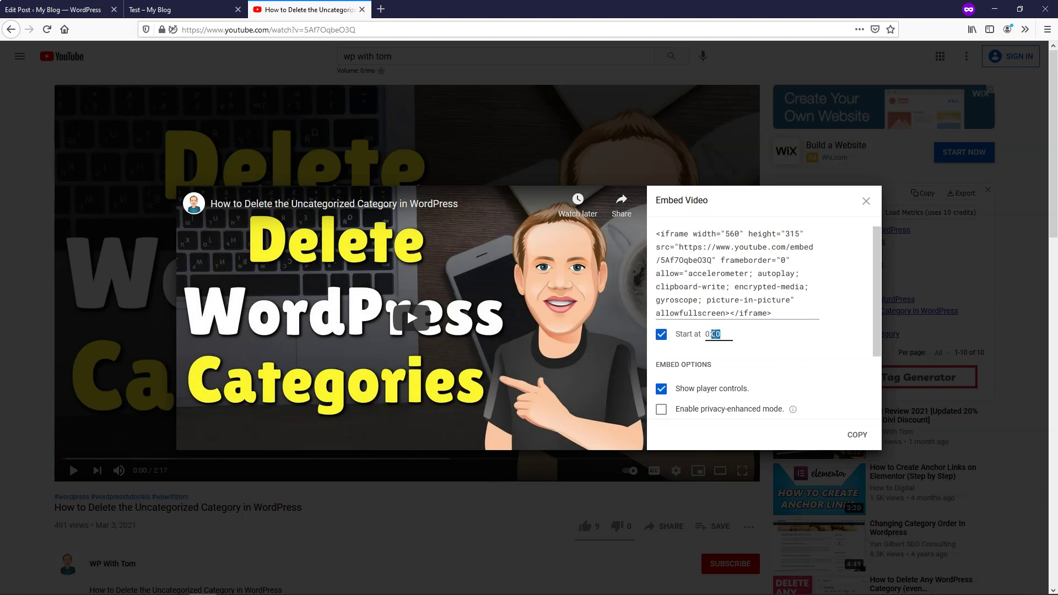
{"action": "type", "text": "20"}
- Copy the YouTube iframe code into the Custom HTML block, update the post and preview it
{"action": "left_click", "coordinate": [865, 439]}
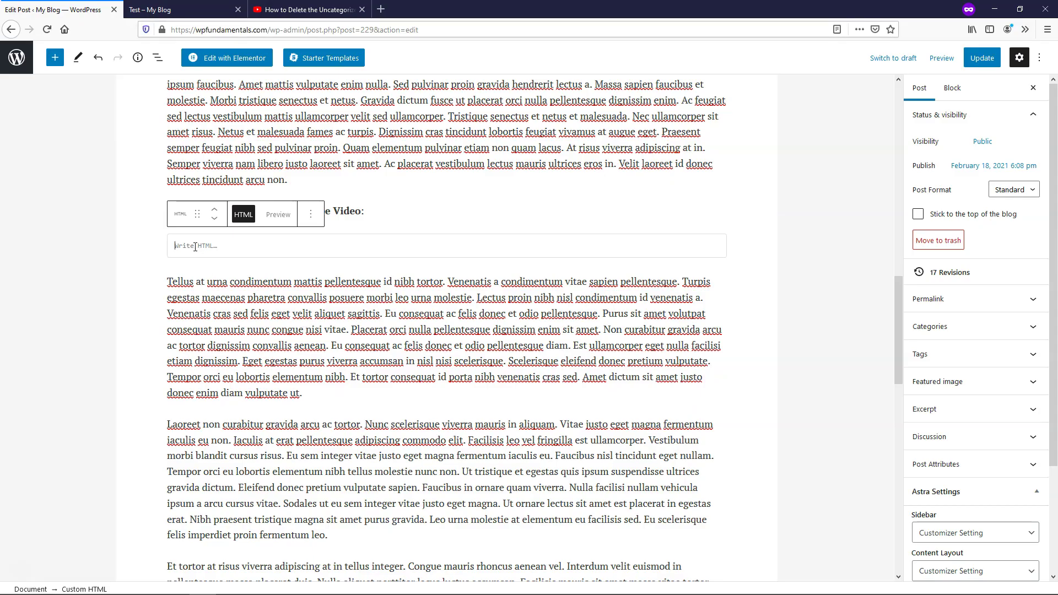
{"action": "key", "text": "ctrl+v"}
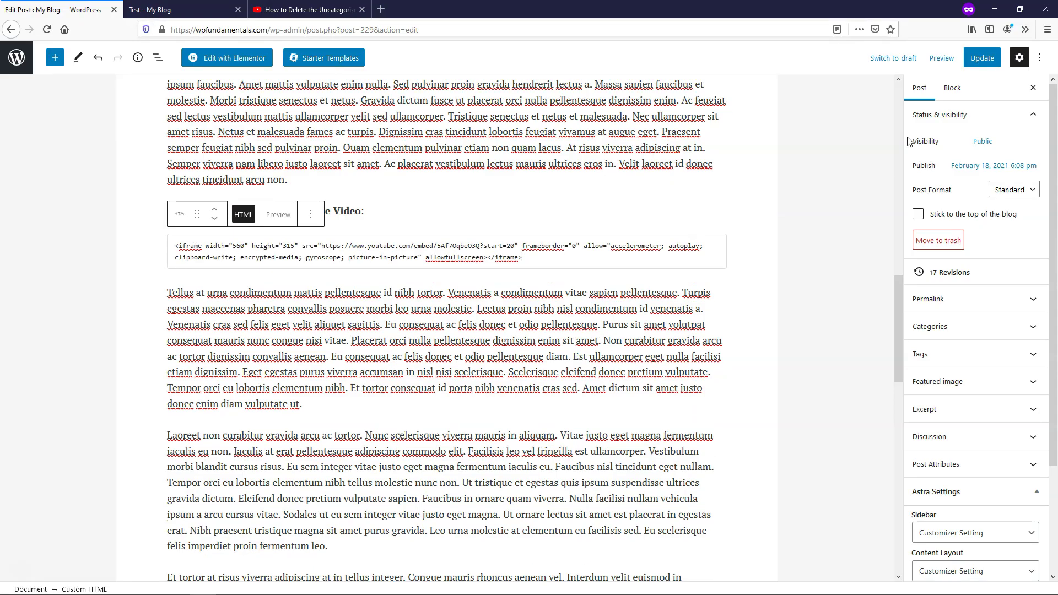
{"action": "left_click", "coordinate": [981, 58]}
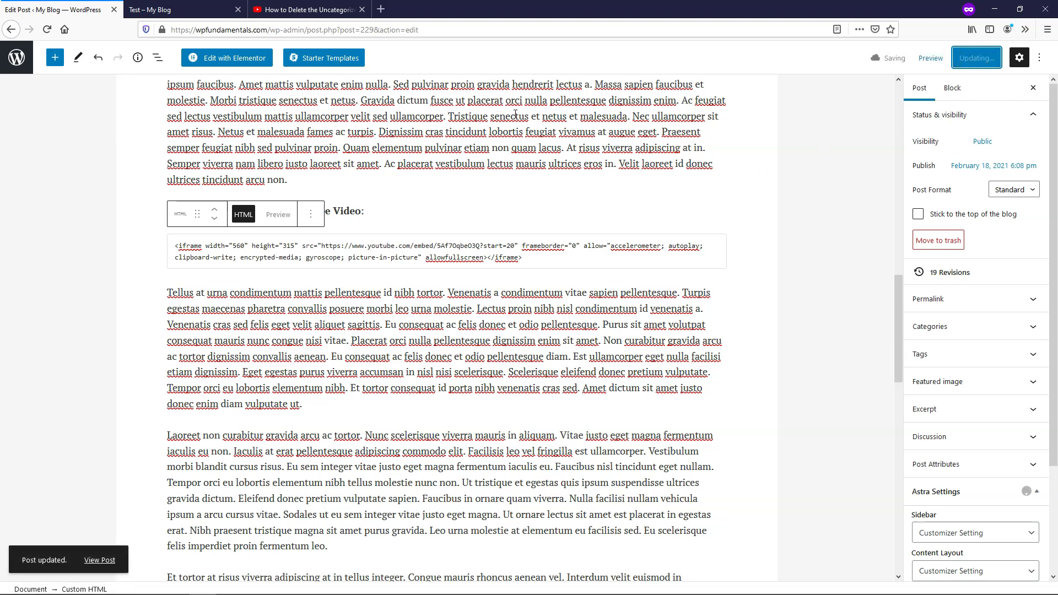
{"action": "left_click", "coordinate": [166, 10]}
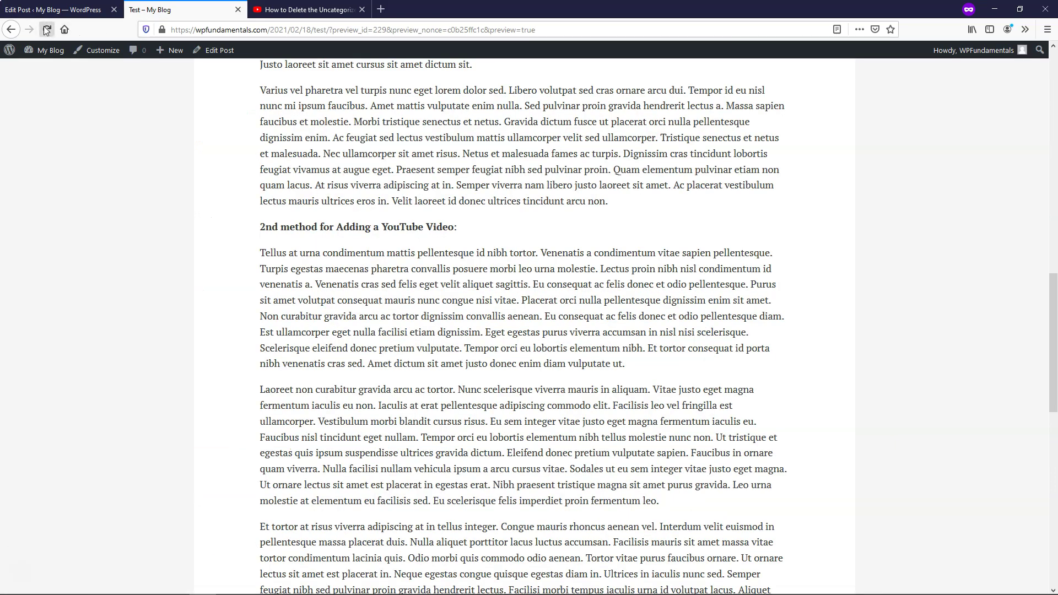
- Reload the preview and scroll between the first video and the new iframe video
{"action": "left_click", "coordinate": [47, 29]}
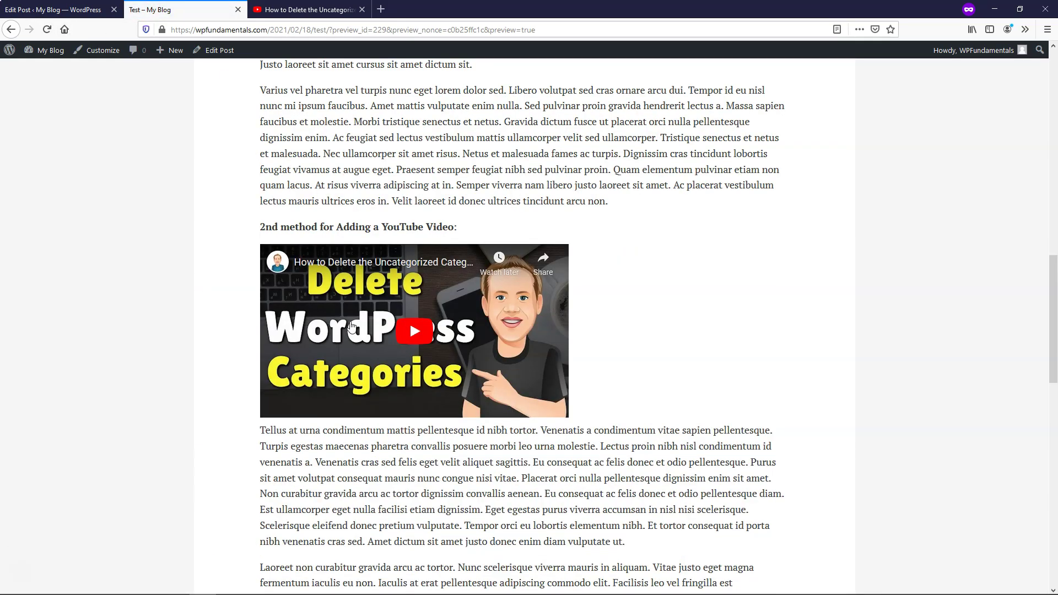
{"action": "scroll", "coordinate": [378, 334], "scroll_direction": "up", "scroll_amount": 3}
{"action": "scroll", "coordinate": [520, 265], "scroll_direction": "up", "scroll_amount": 4}
{"action": "scroll", "coordinate": [632, 204], "scroll_direction": "up", "scroll_amount": 2}
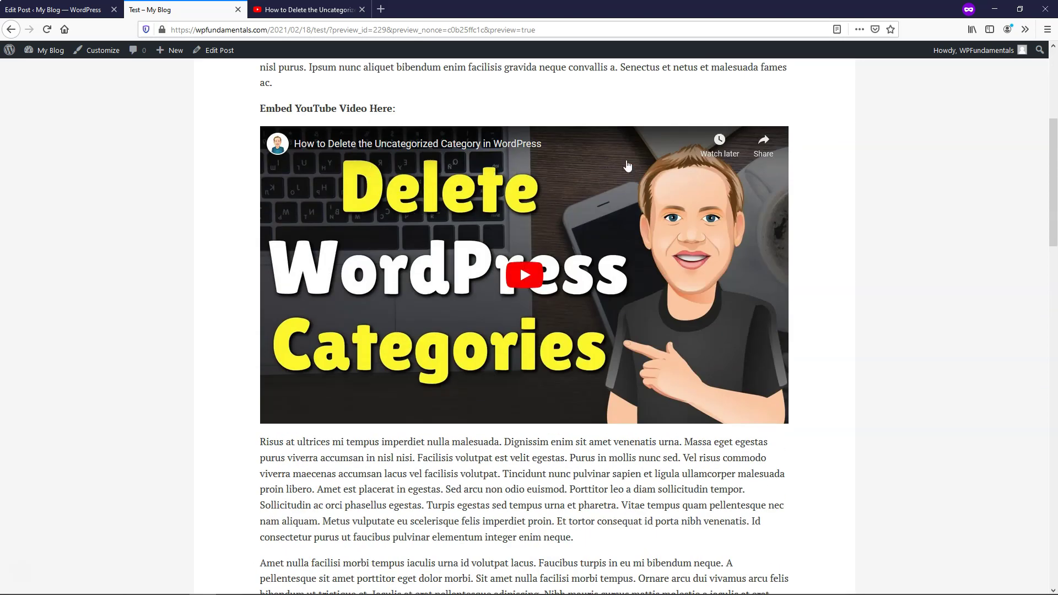
{"action": "scroll", "coordinate": [518, 250], "scroll_direction": "down", "scroll_amount": 5}
{"action": "scroll", "coordinate": [518, 251], "scroll_direction": "down", "scroll_amount": 3}
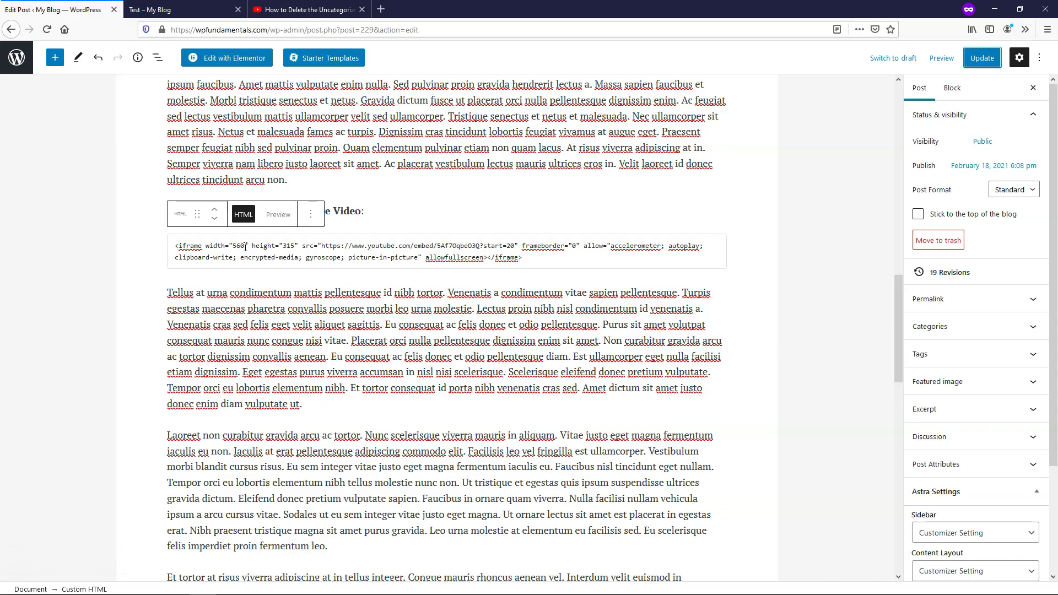
- Change the iframe width from 560 to 900, update the post and switch to the preview
{"action": "left_click_drag", "start_coordinate": [245, 246], "coordinate": [234, 246]}
{"action": "type", "text": "900"}
{"action": "left_click", "coordinate": [982, 59]}
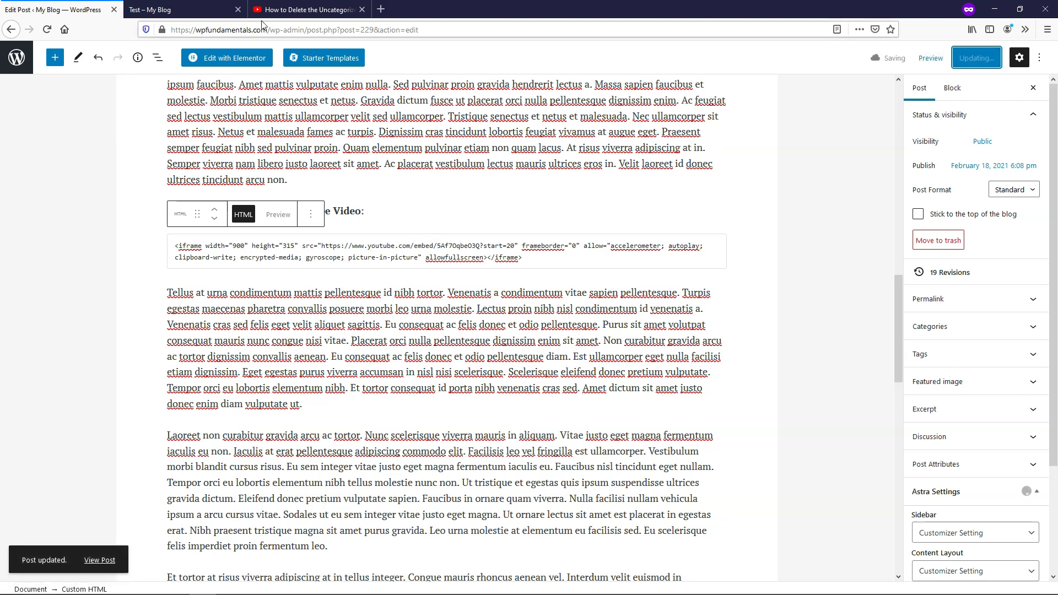
{"action": "left_click", "coordinate": [157, 8]}
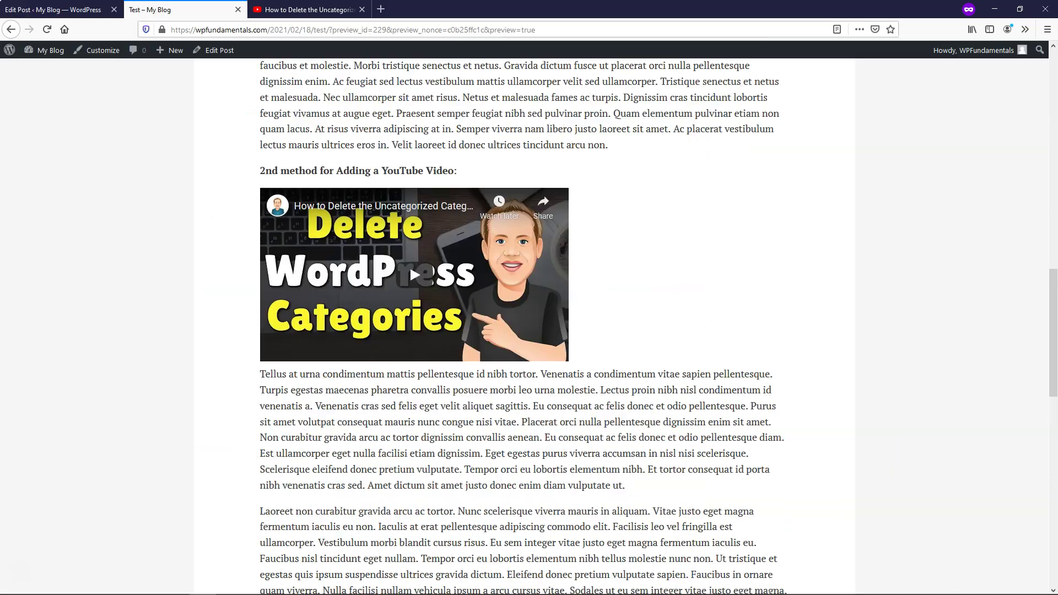
- Reload the preview to see the 900-wide video, then return to the editor
{"action": "left_click", "coordinate": [47, 29]}
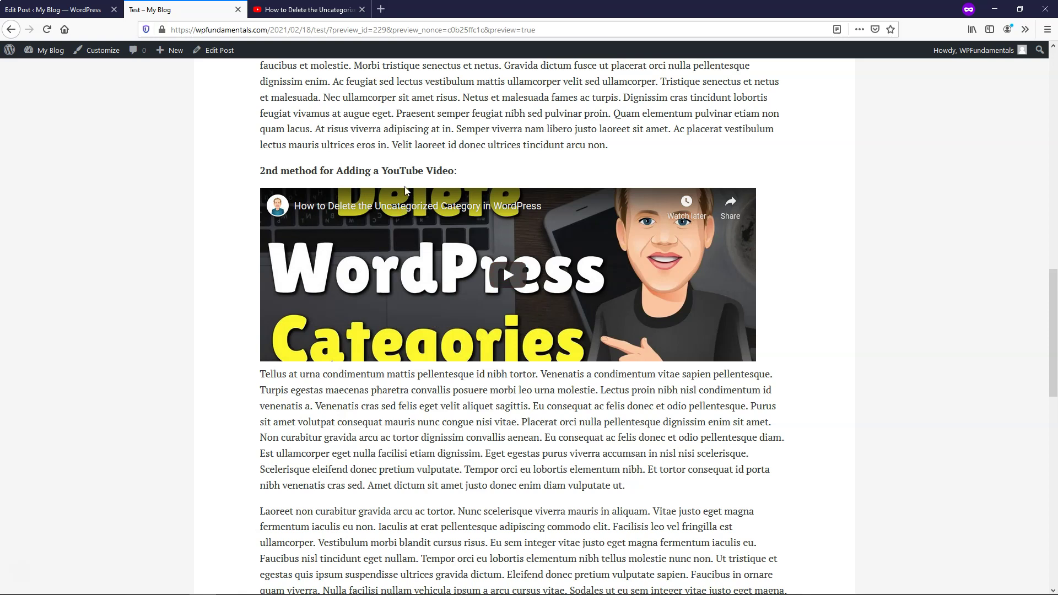
{"action": "key", "text": "ctrl+shift+Tab"}
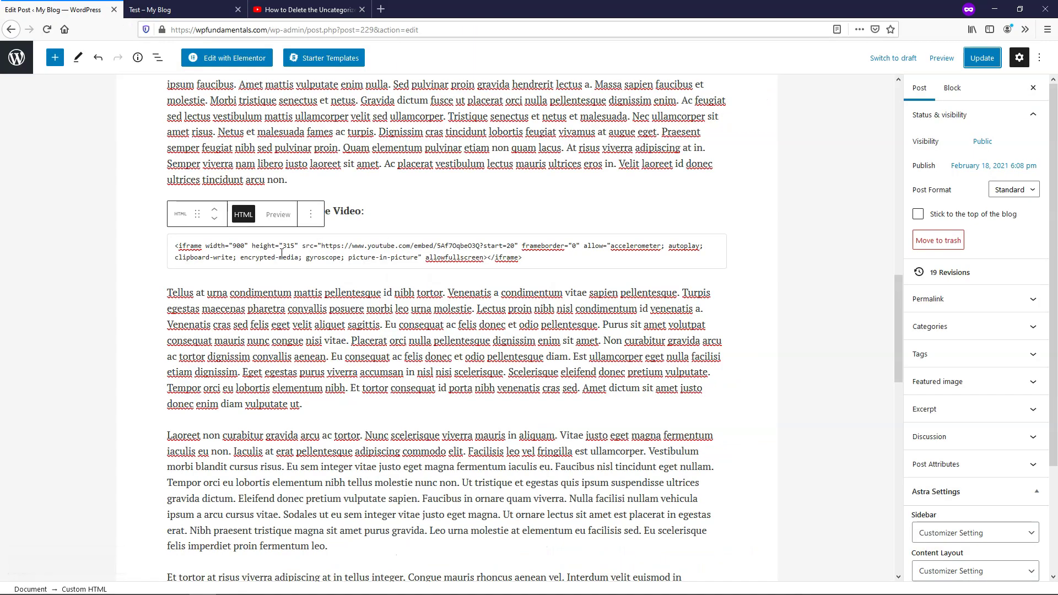